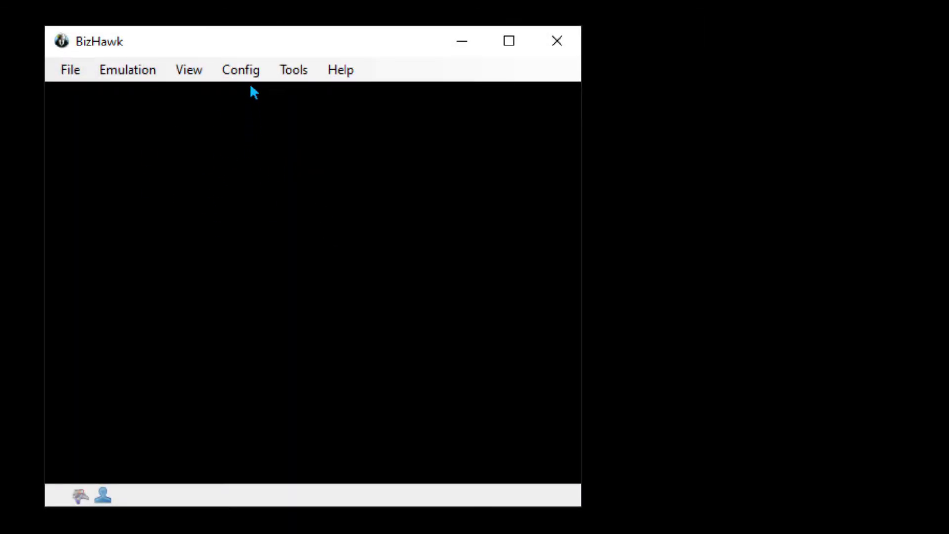
Open the hotkey settings and clear every key mapping in the general hotkeys list.
left_click(242, 71)
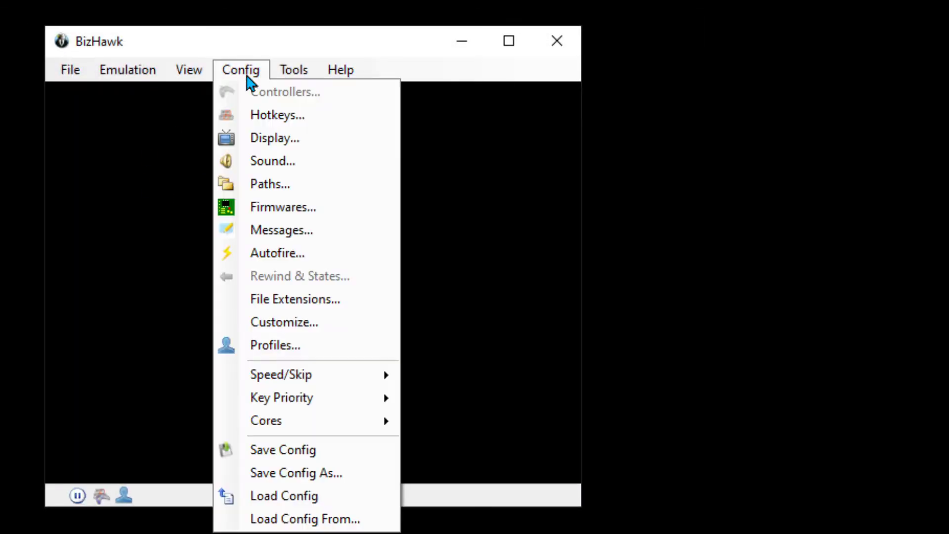
left_click(334, 119)
key("Escape")
key("Escape")
key("Escape")
key("Escape")
key("Escape")
key("Escape")
key("Escape")
key("Escape")
key("Escape")
key("Escape")
key("Escape")
key("Escape")
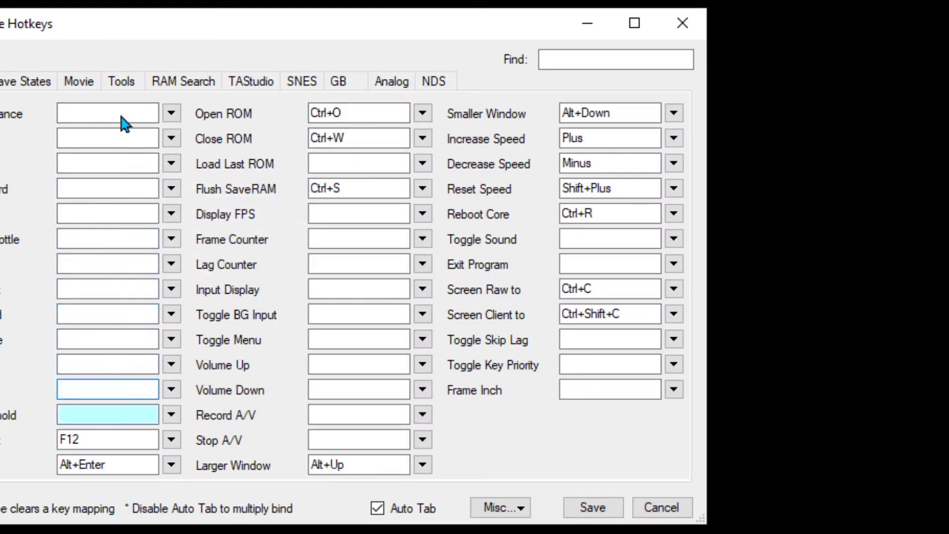
key("Escape")
key("Escape")
key("Escape")
key("Escape")
key("Escape")
key("Escape")
key("Escape")
key("Escape")
key("Escape")
key("Escape")
key("Escape")
key("Escape")
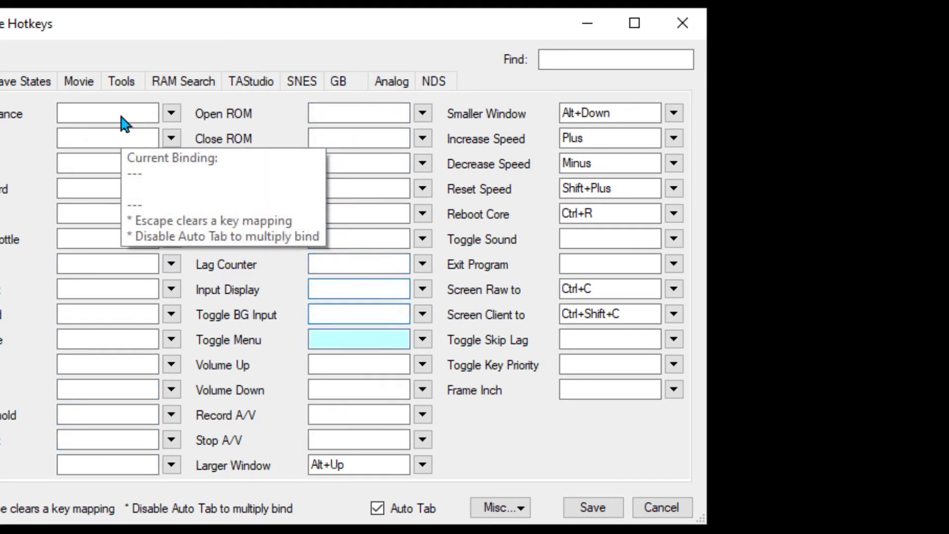
key("Escape")
key("Escape")
key("Escape")
key("Escape")
key("Escape")
key("Escape")
key("Escape")
key("Escape")
key("Escape")
key("Escape")
key("Escape")
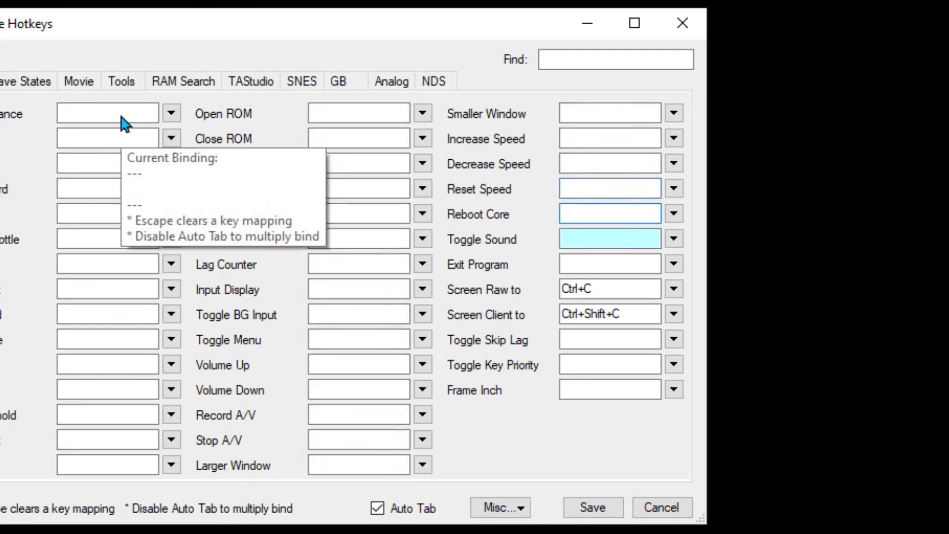
key("Escape")
key("Escape")
key("Escape")
key("Escape")
key("Escape")
key("Escape")
key("Escape")
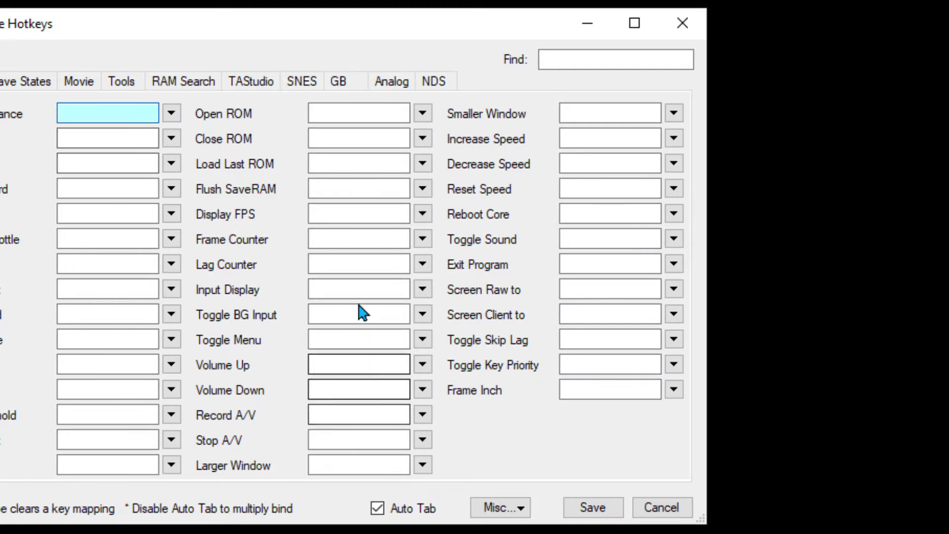
Bind the Fast Forward hotkey to Tab and the Toggle Menu hotkey to Ctrl+Shift+M.
left_click(109, 194)
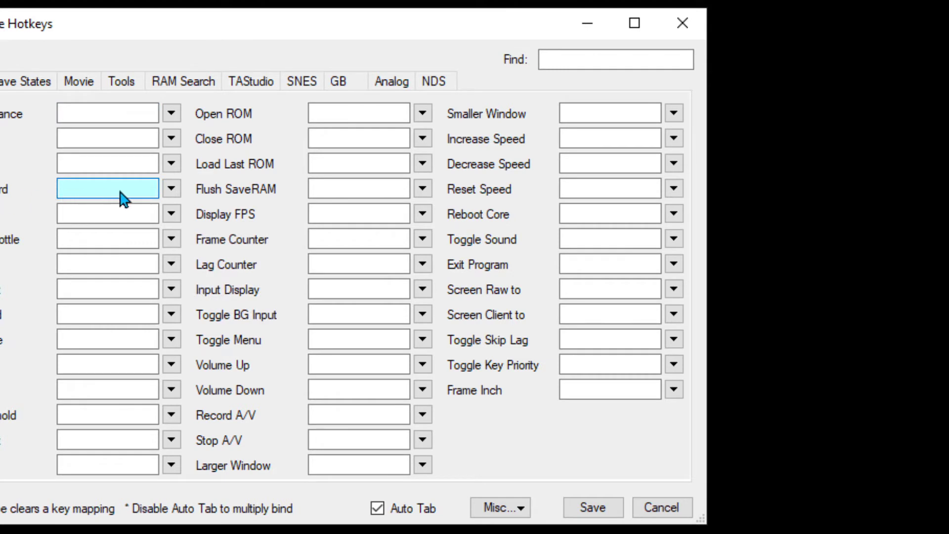
key("Tab")
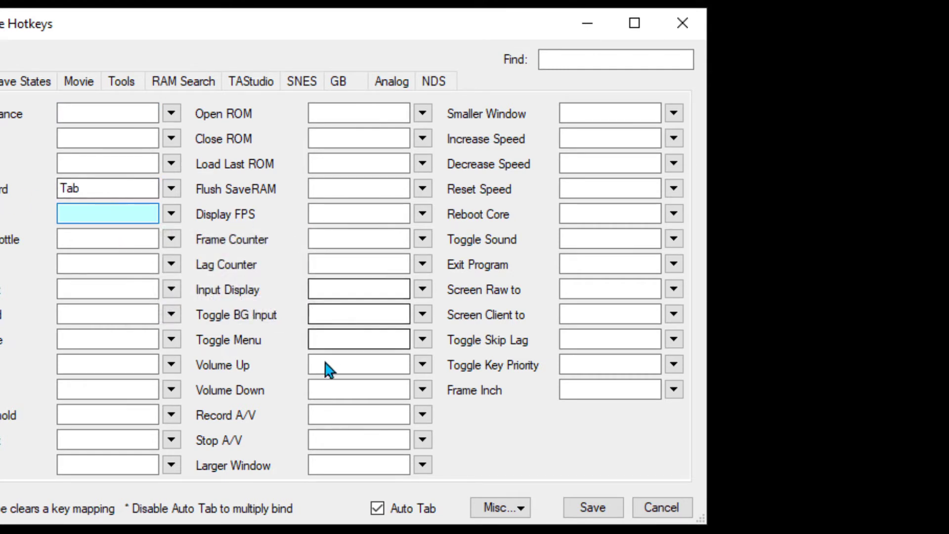
left_click(348, 344)
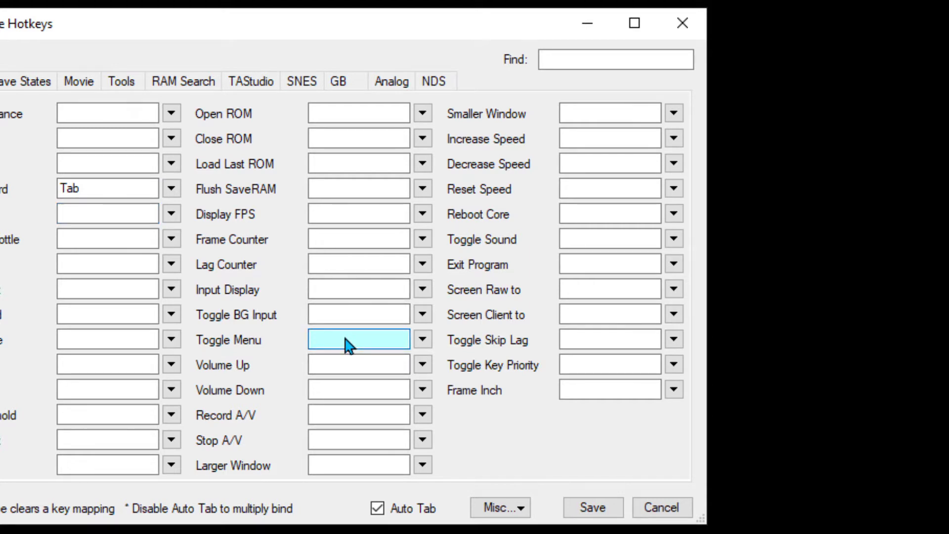
key("ctrl+shift+m")
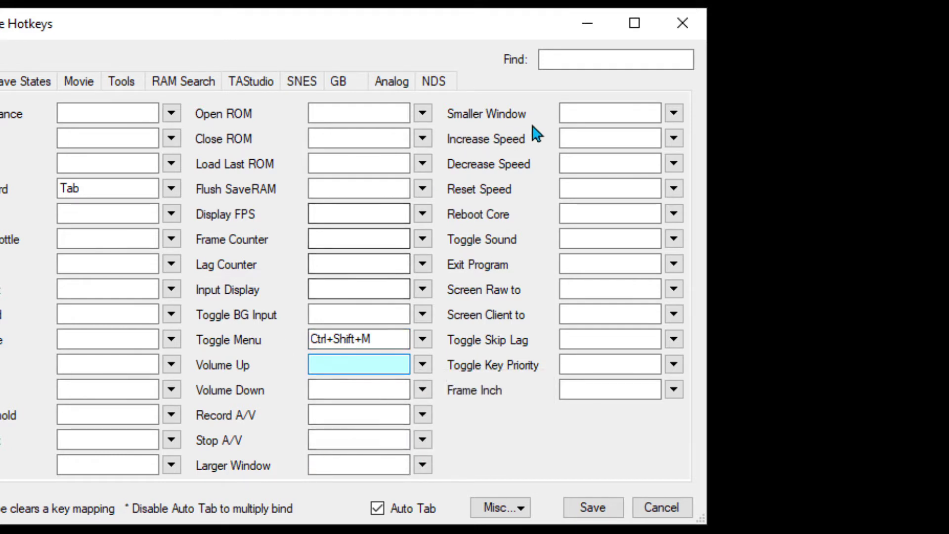
Bind Increase Speed to Plus and Decrease Speed to Minus, and save the hotkey settings.
left_click(608, 143)
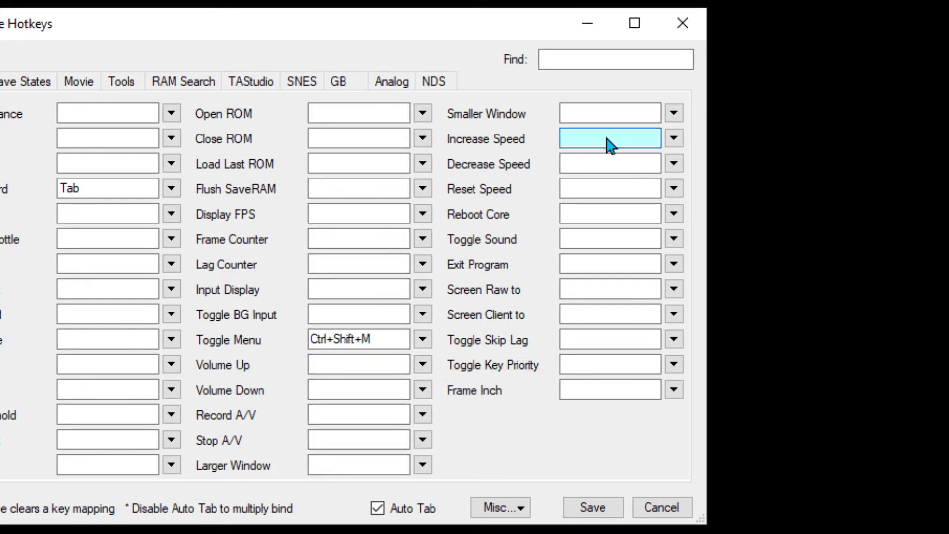
key("equal")
key("minus")
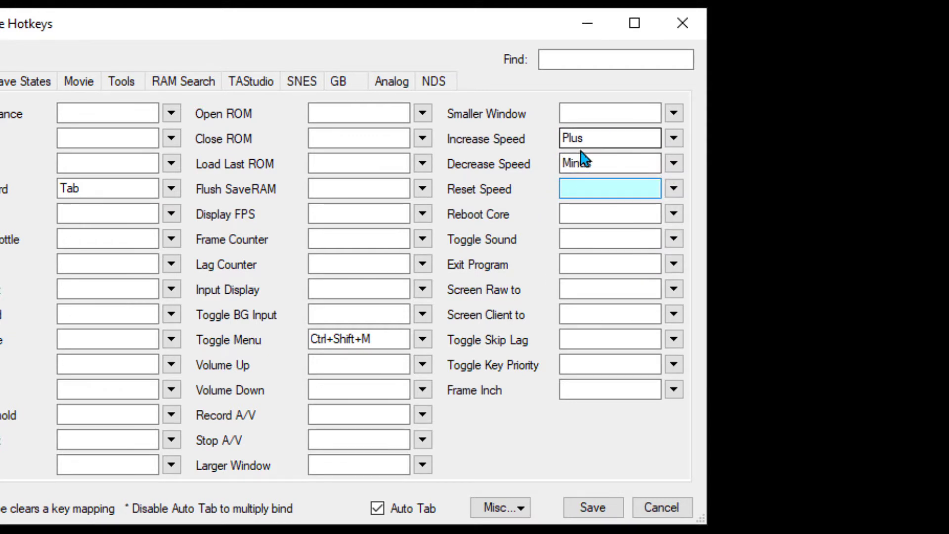
left_click(605, 500)
Set the display to a custom aspect ratio of 8:7 with the Bilinear final filter and apply the changes.
left_click(252, 70)
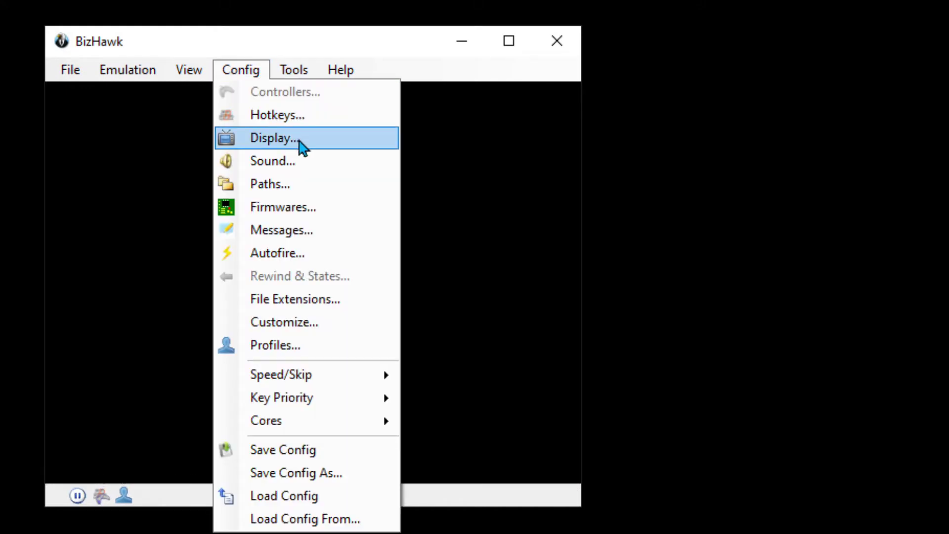
left_click(297, 140)
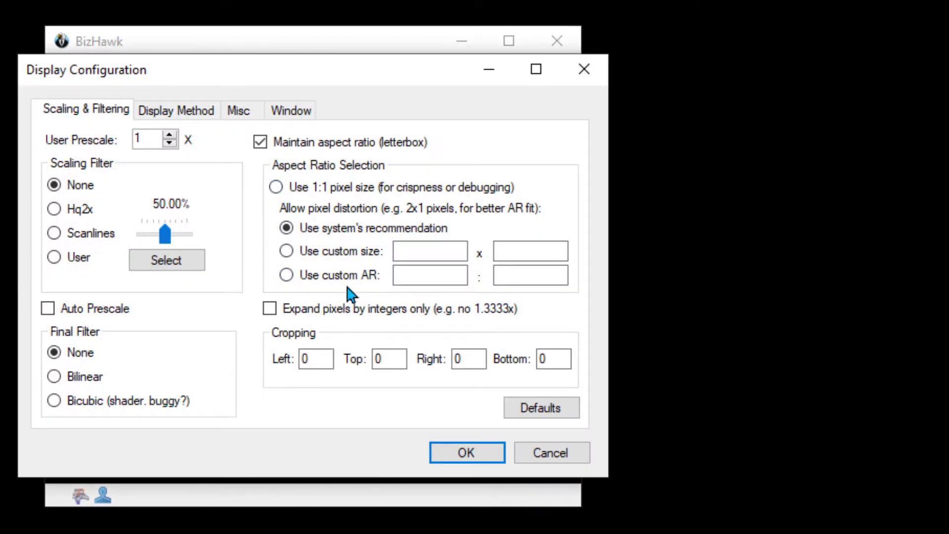
left_click(350, 277)
left_click(405, 275)
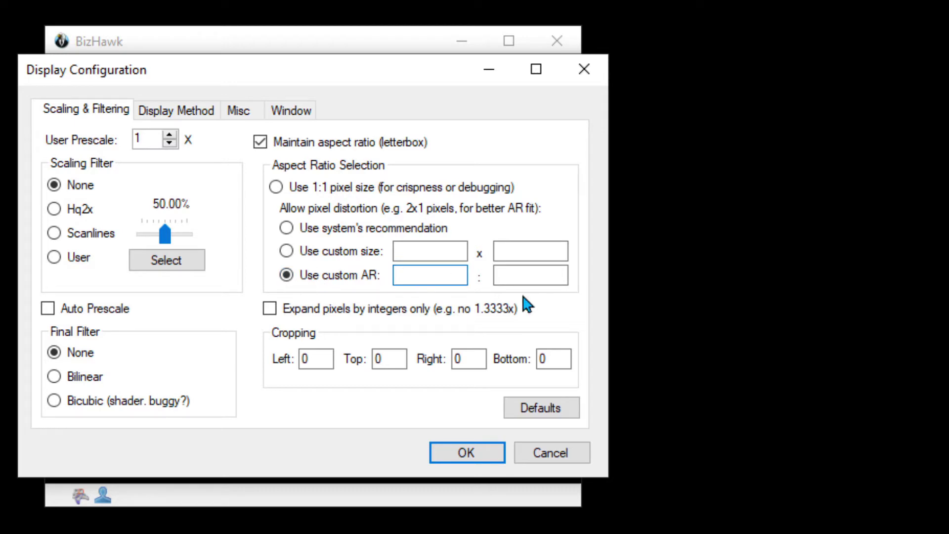
left_click(523, 272)
type("7")
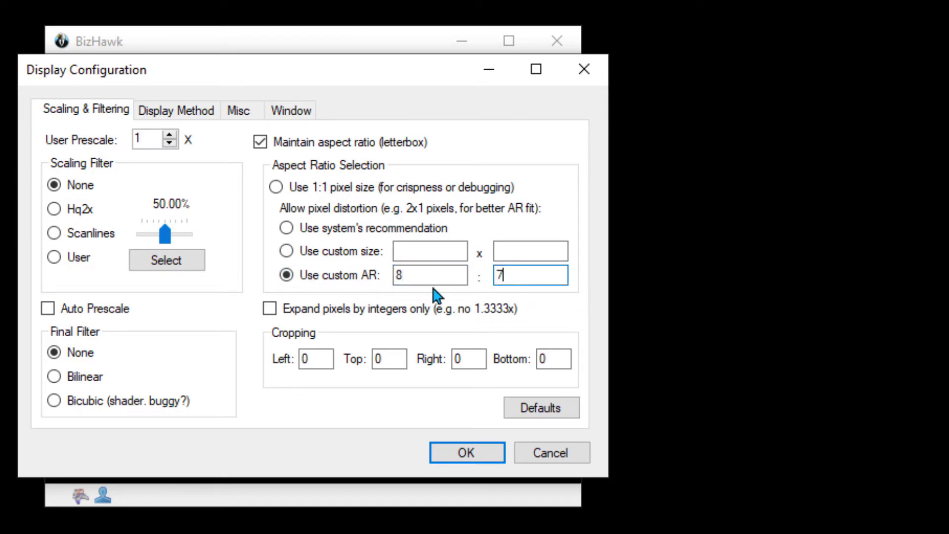
left_click(84, 381)
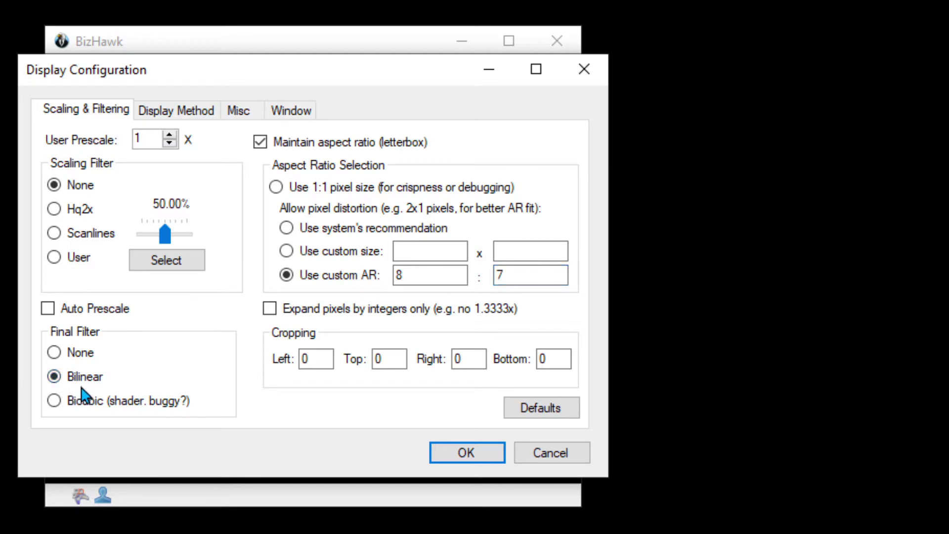
left_click(457, 452)
Set the normal volume to 10, disable it, and choose Speakers (Realtek High Definition Audio) as the sound device.
left_click(243, 70)
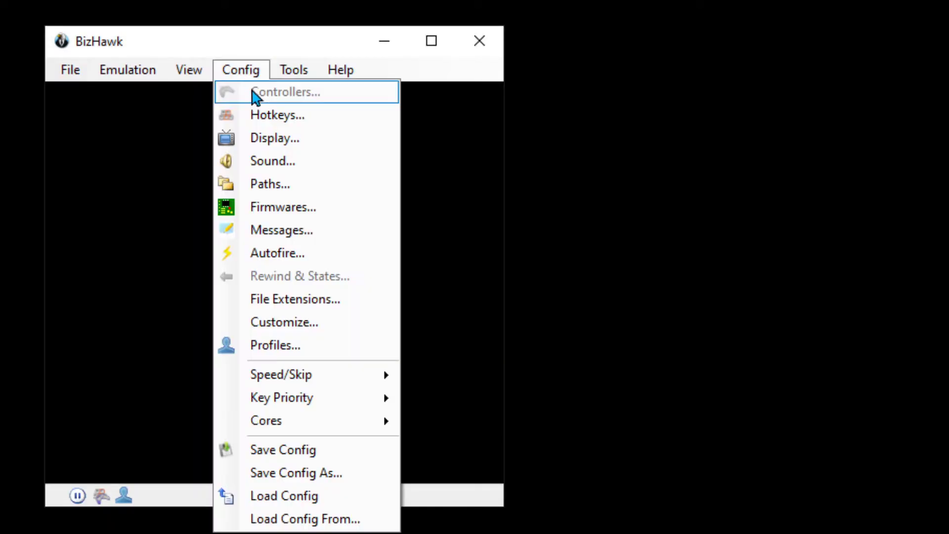
left_click(296, 166)
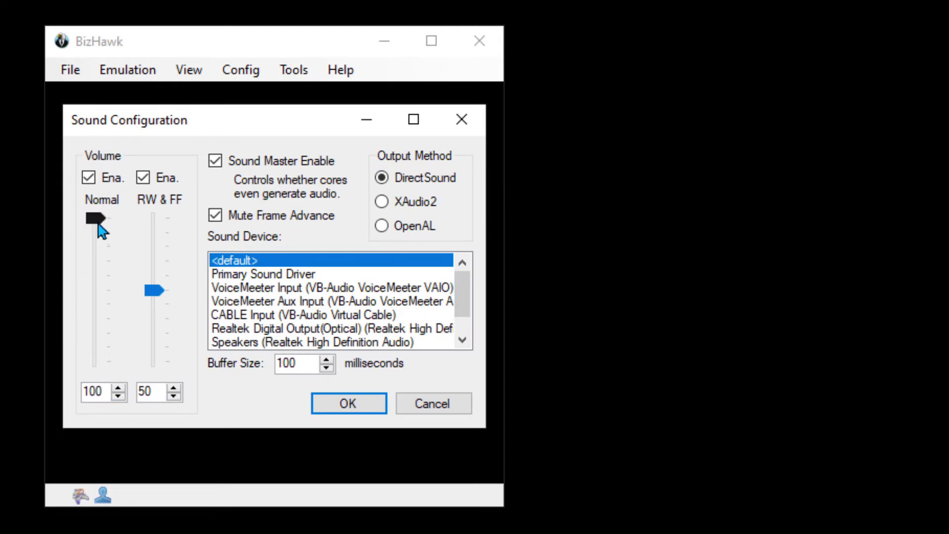
left_click_drag(105, 332, 101, 352)
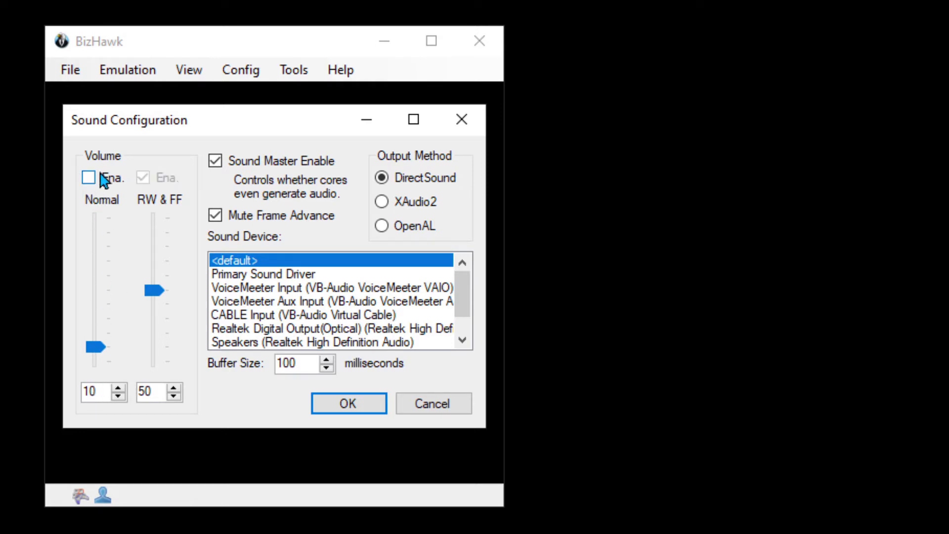
left_click(286, 342)
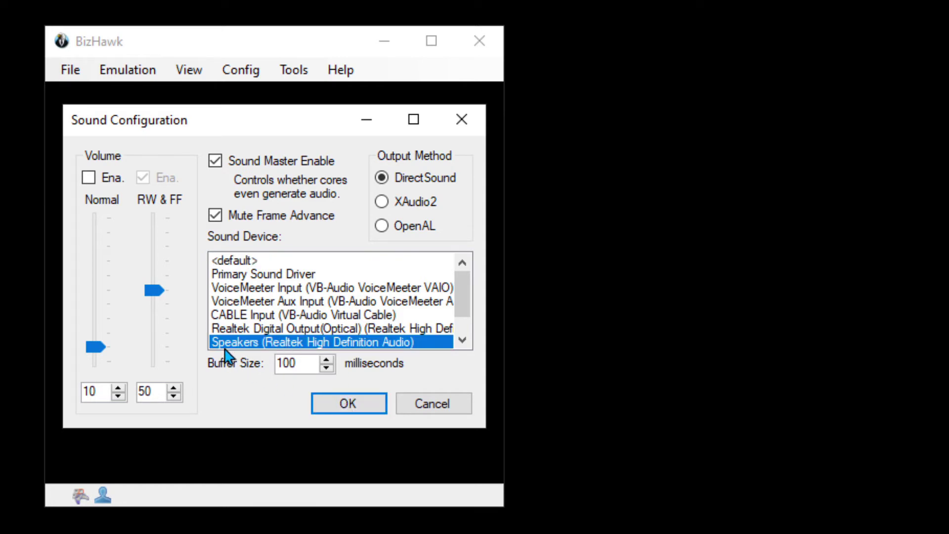
left_click(345, 405)
Try out the 4x window size and the fullscreen view.
left_click(189, 74)
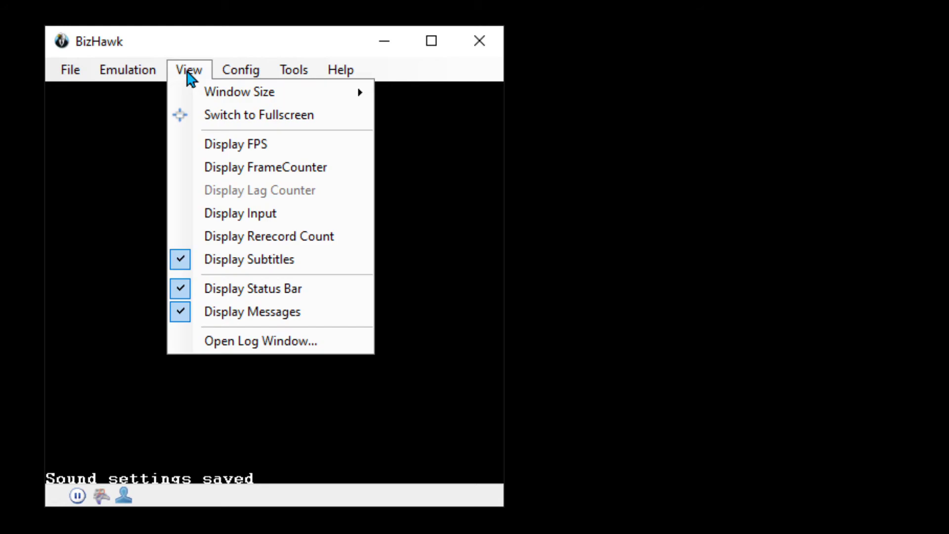
mouse_move(230, 95)
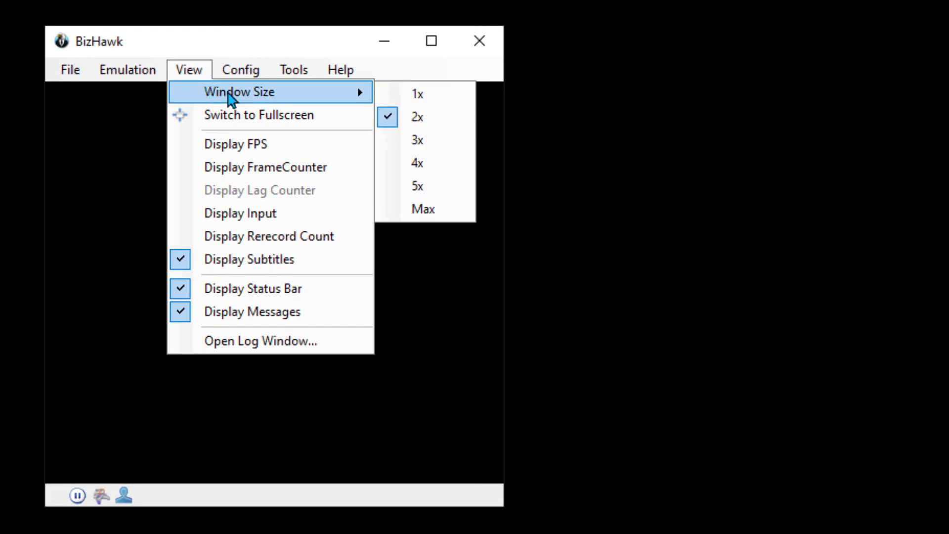
left_click(434, 163)
left_click(206, 69)
left_click(240, 115)
Set the emulator window size to 3x.
left_click(189, 70)
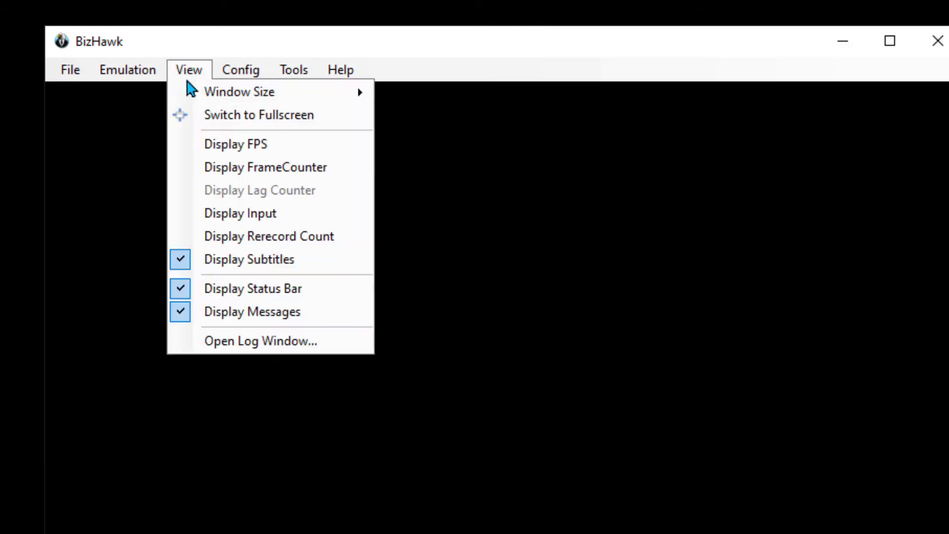
mouse_move(212, 97)
left_click(396, 141)
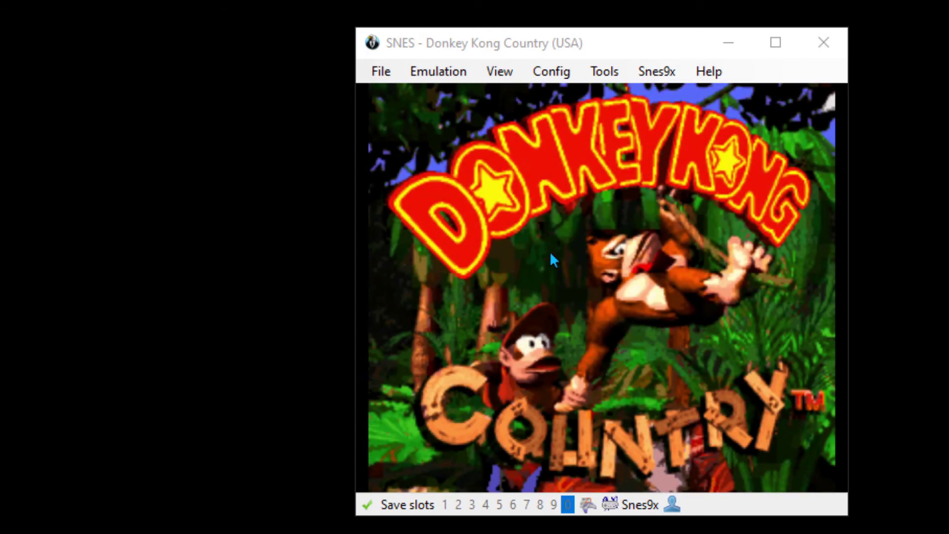
Open the SNES controller configuration and select the Player 1 Up binding.
left_click(556, 79)
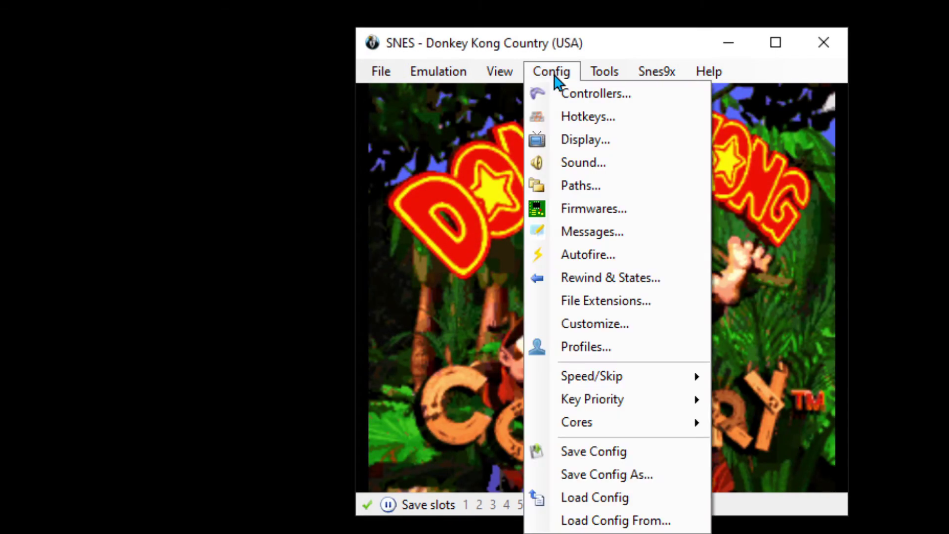
left_click(663, 100)
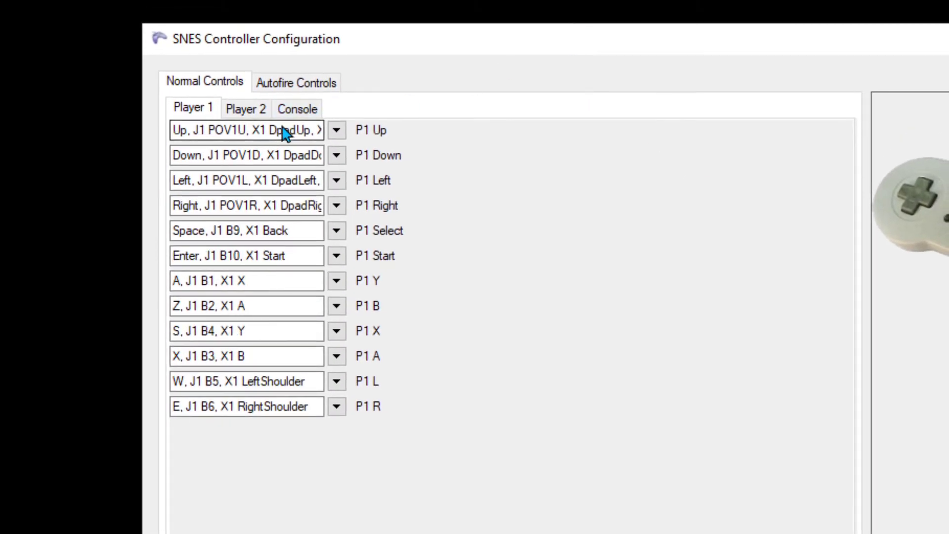
left_click(281, 131)
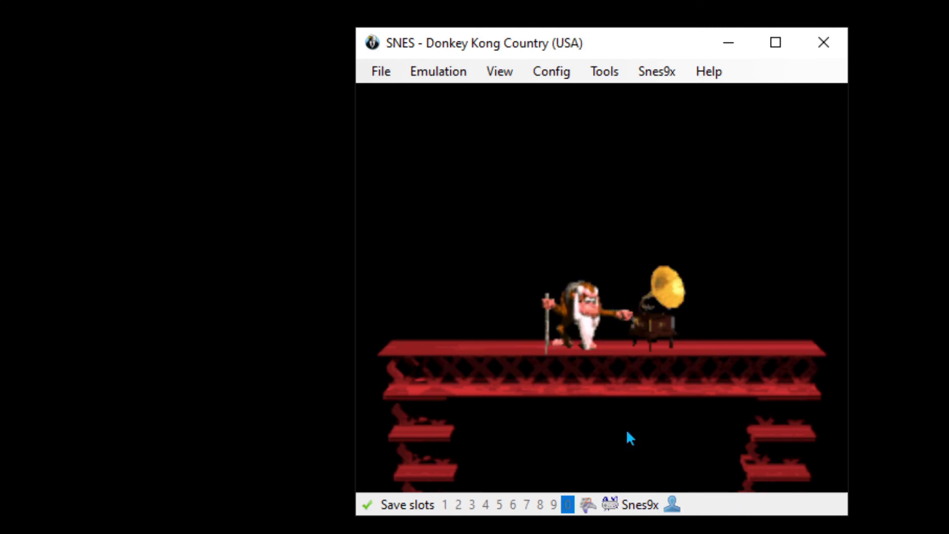
Hide the status bar and enlarge the game window.
left_click(501, 73)
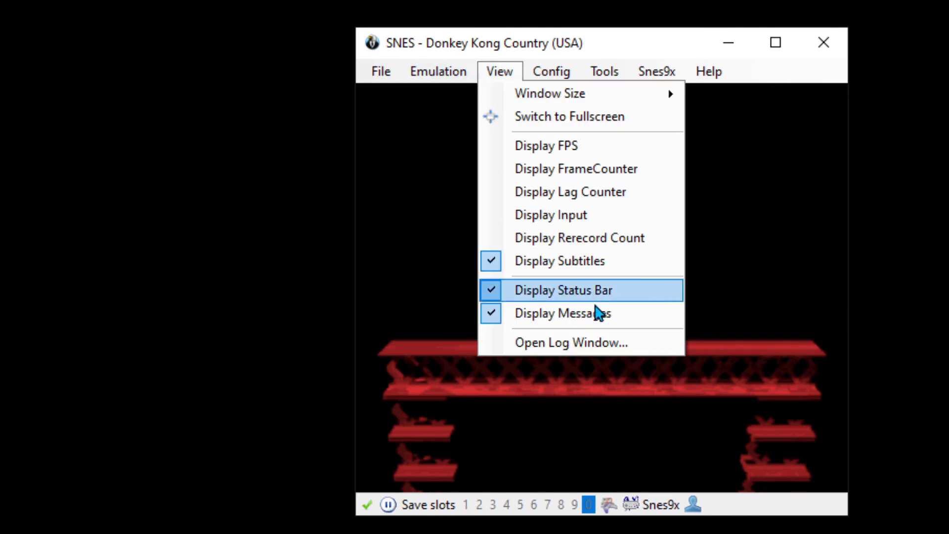
left_click(642, 296)
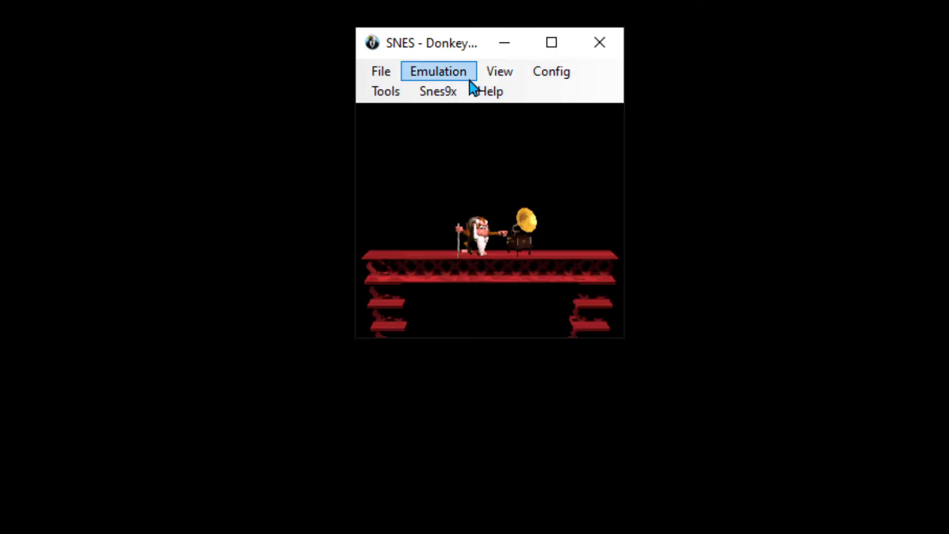
left_click_drag(622, 338, 862, 531)
Turn off the on-screen message display and check the view options.
left_click(500, 72)
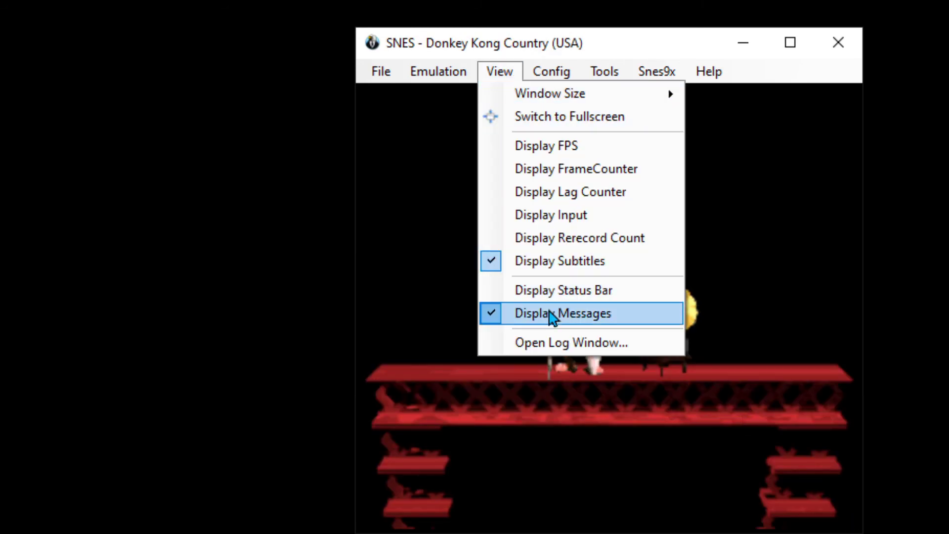
left_click(551, 316)
left_click(507, 74)
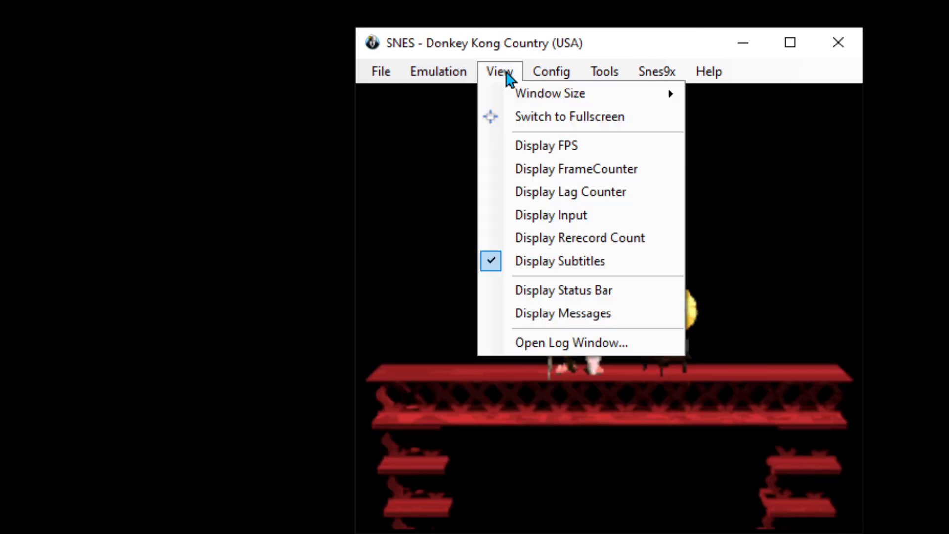
left_click(506, 74)
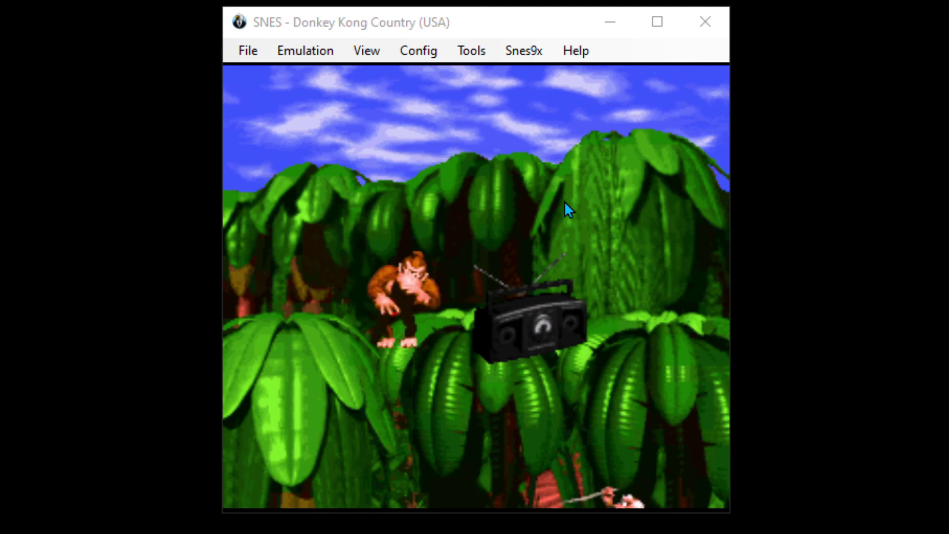
Toggle the menu bar off and on several times while the game is running.
key("Escape")
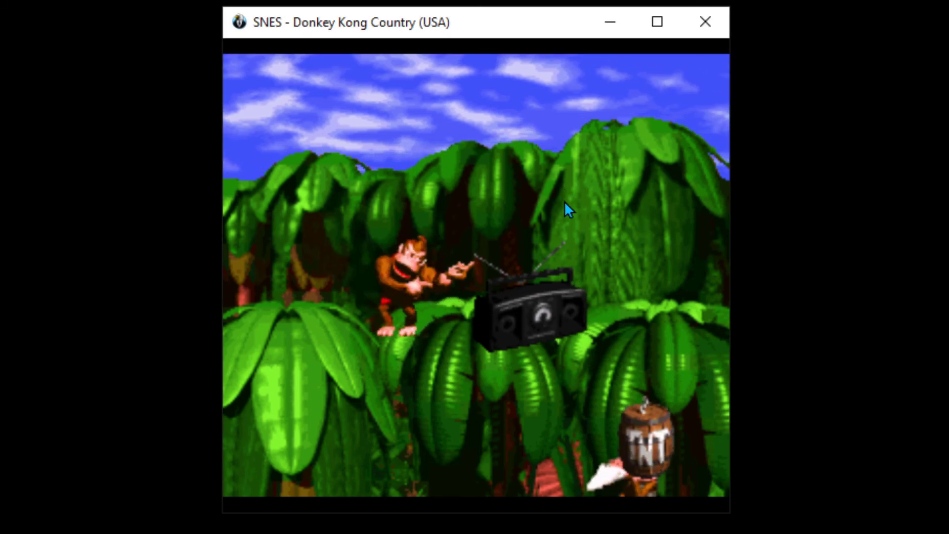
key("Escape")
key("Escape")
key("Escape")
key("Escape")
key("Escape")
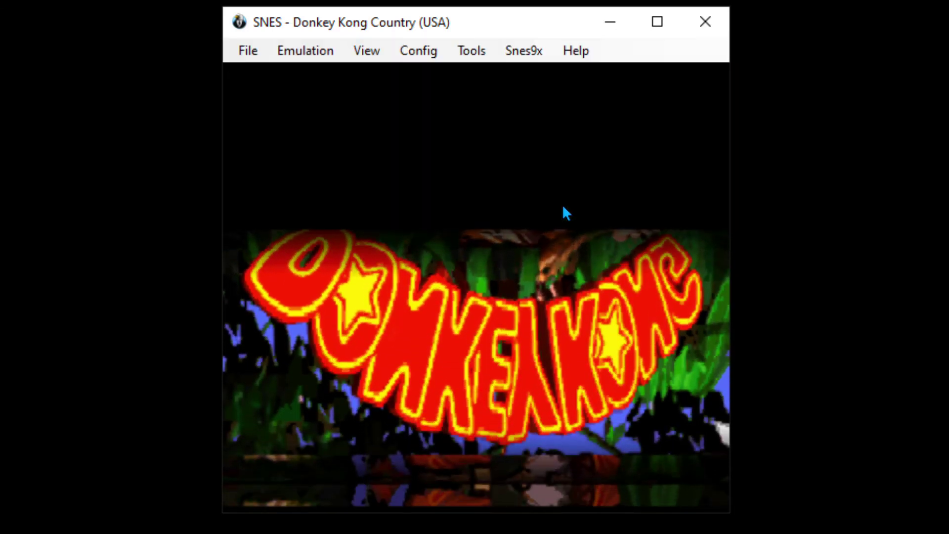
key("Escape")
key("Escape")
key("Escape")
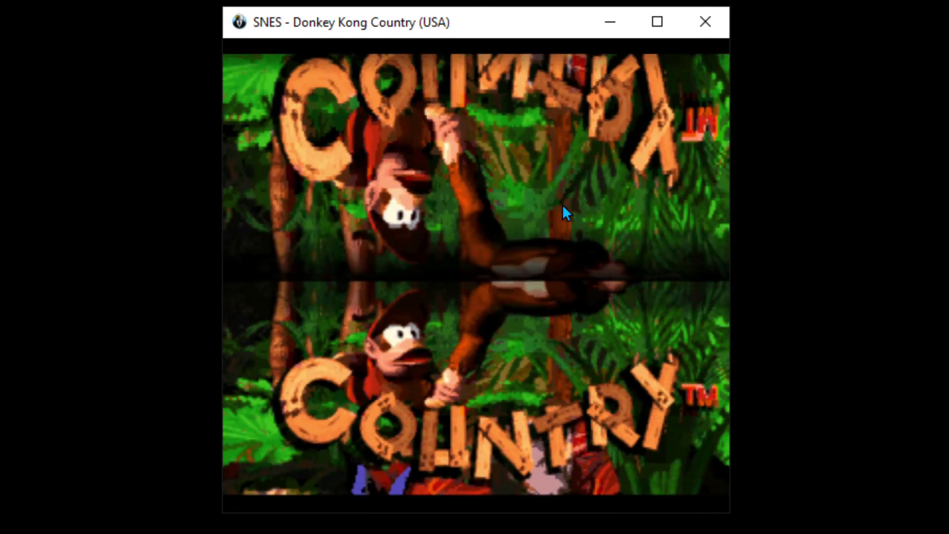
key("Escape")
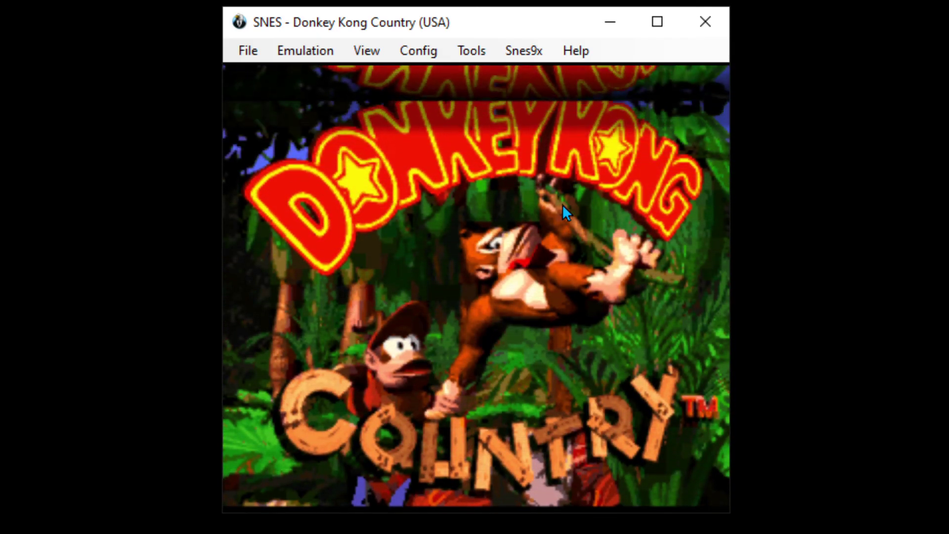